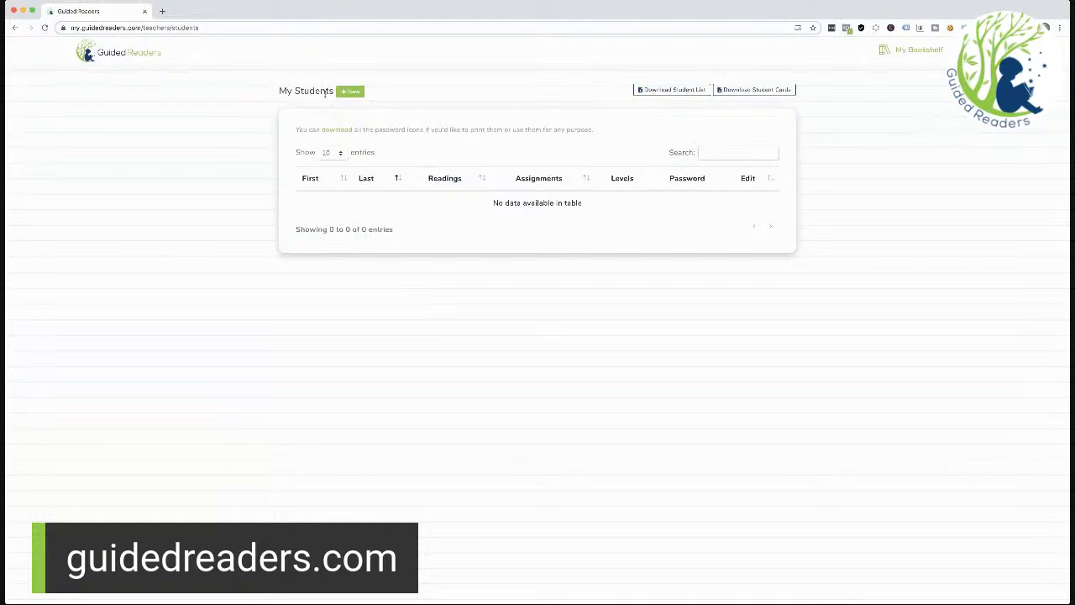
Step: Create a new student with their first and last name and a spider-then-bat picture password
click(350, 91)
click(351, 162)
key(Tab)
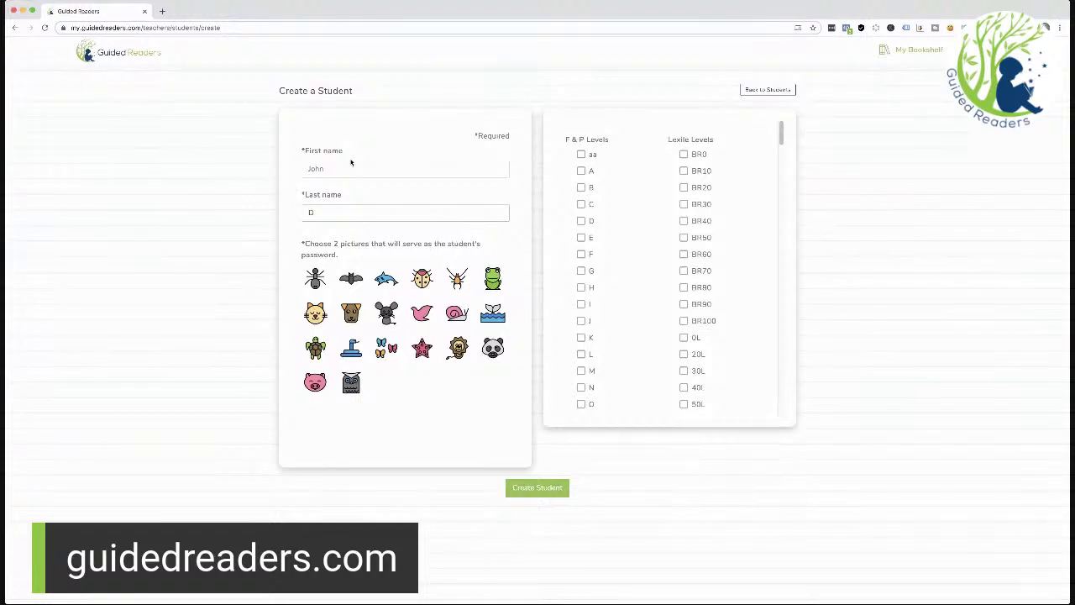
click(317, 281)
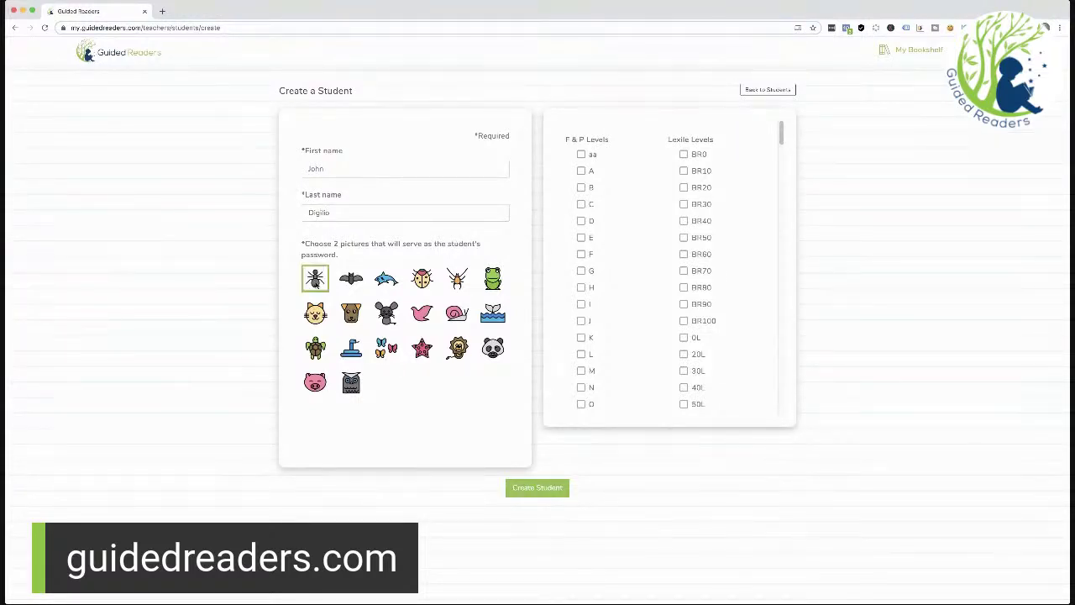
click(344, 281)
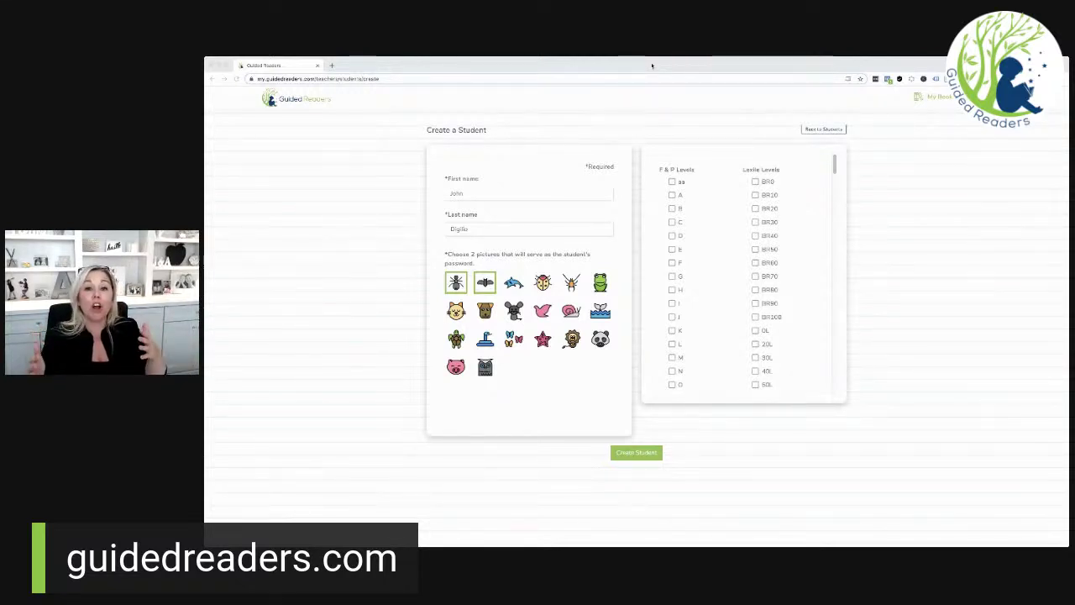
click(672, 195)
click(672, 208)
click(672, 222)
click(672, 235)
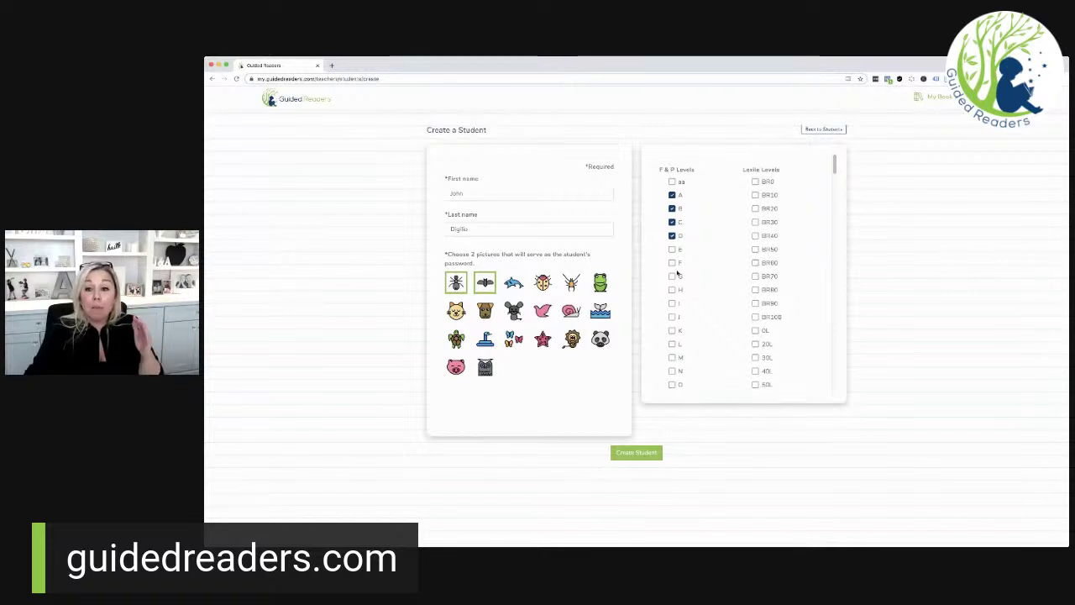
click(671, 195)
click(672, 209)
click(672, 222)
click(672, 249)
click(672, 262)
click(672, 276)
click(672, 290)
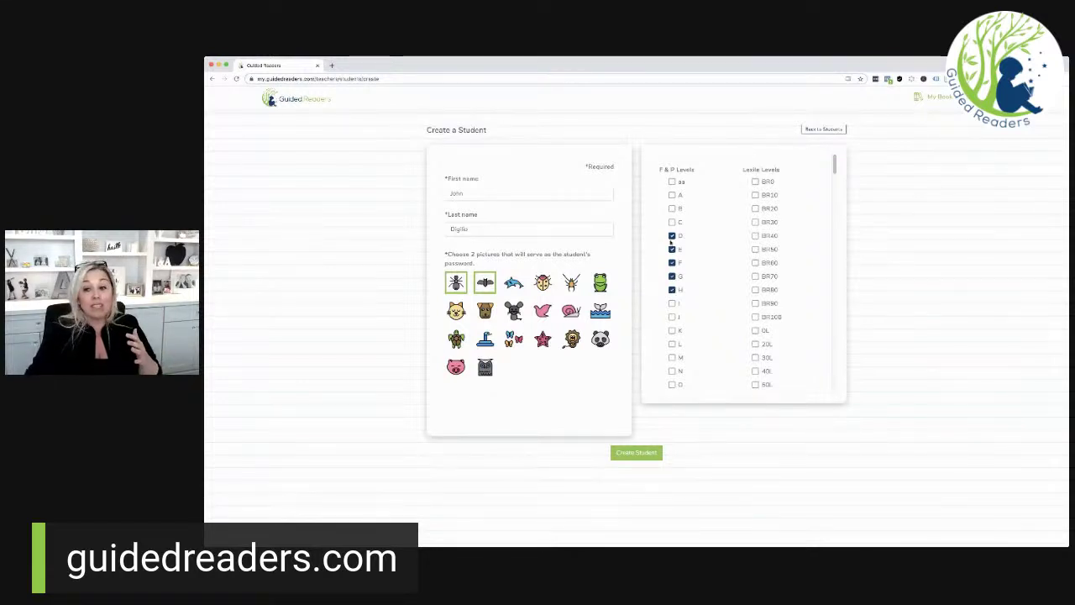
click(672, 236)
click(671, 249)
click(672, 263)
click(672, 276)
click(672, 289)
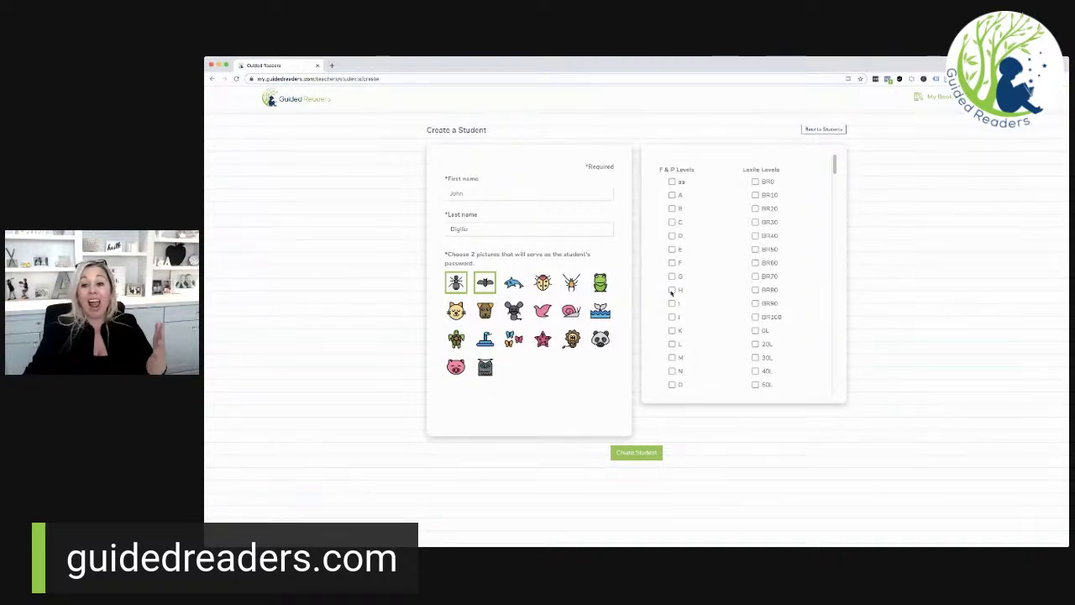
Step: Clear all F & P level checkboxes so no lower levels stay ticked
click(672, 357)
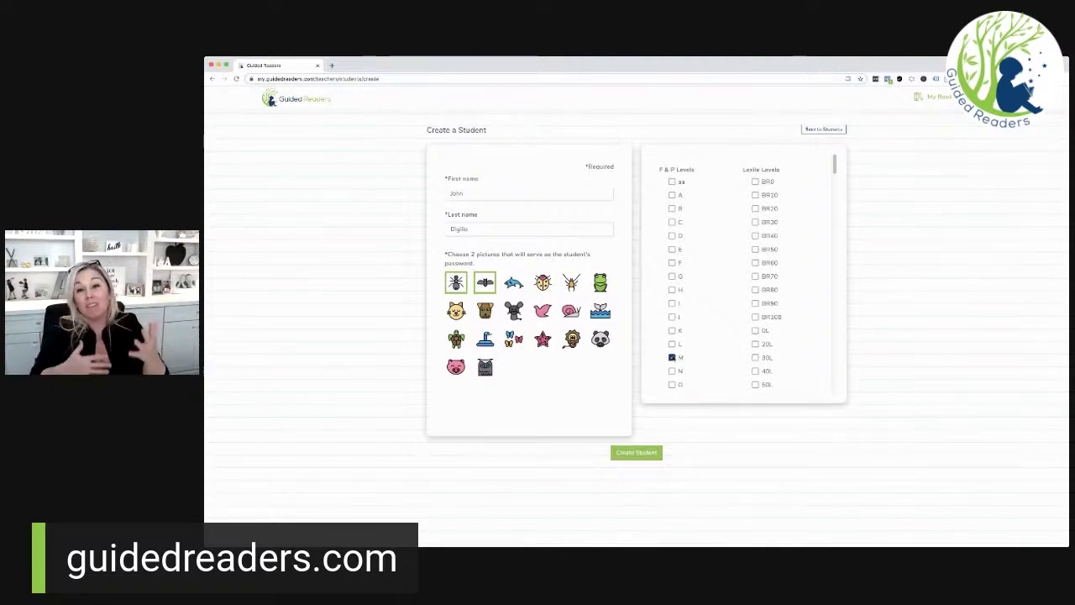
scroll(673, 358, down, 3)
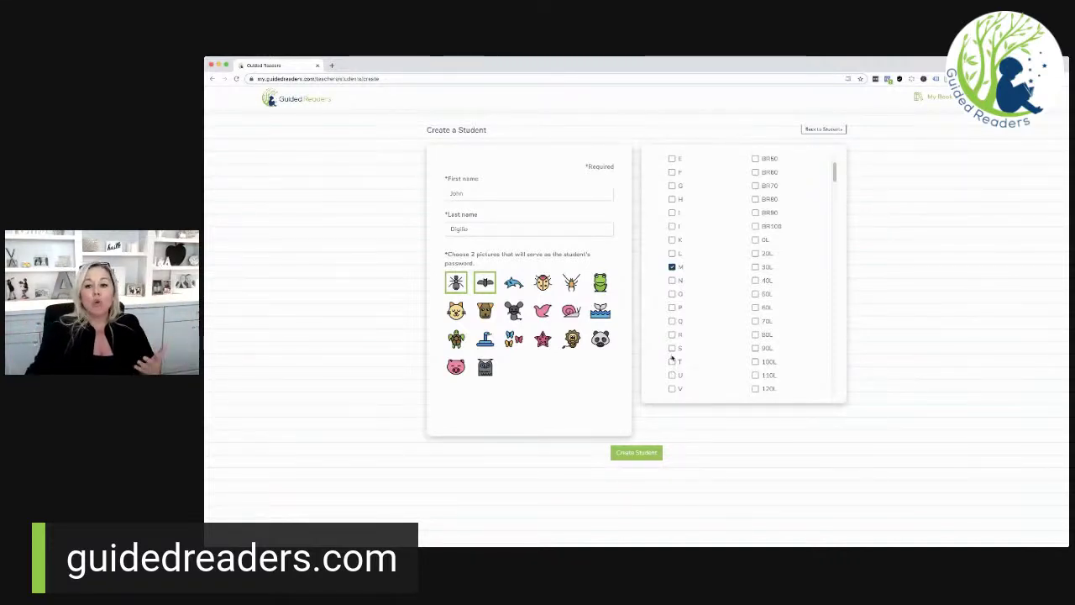
scroll(712, 271, up, 2)
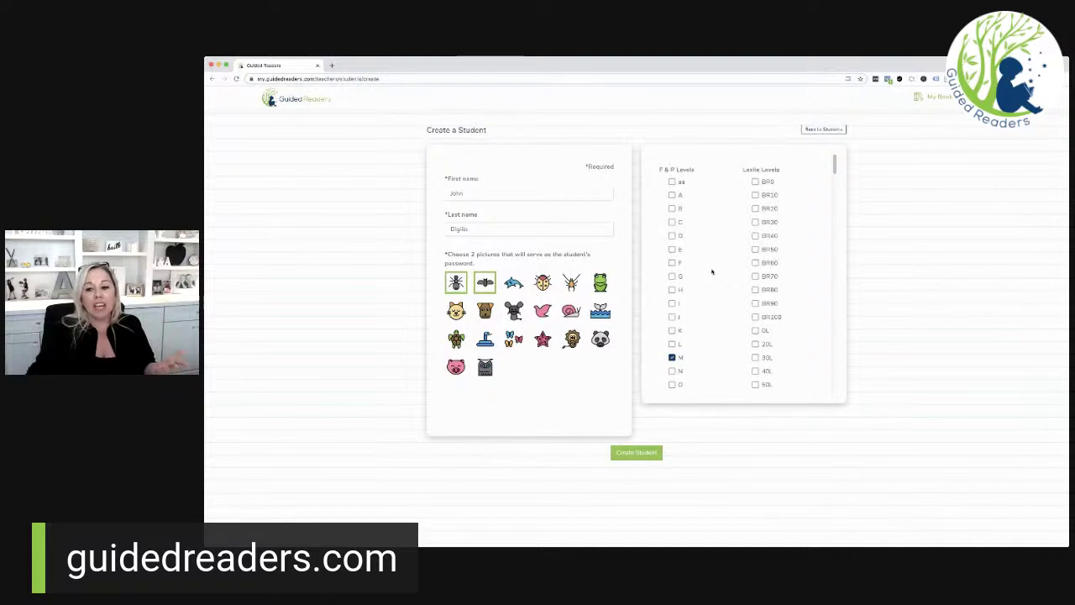
click(671, 357)
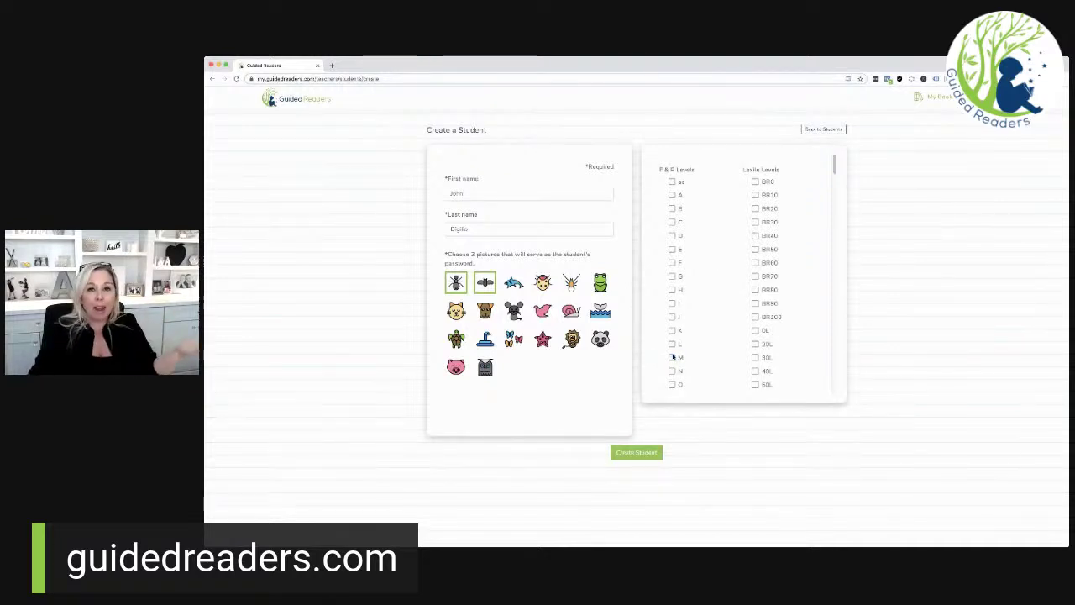
click(672, 194)
click(672, 207)
click(672, 221)
click(672, 235)
click(671, 249)
click(672, 262)
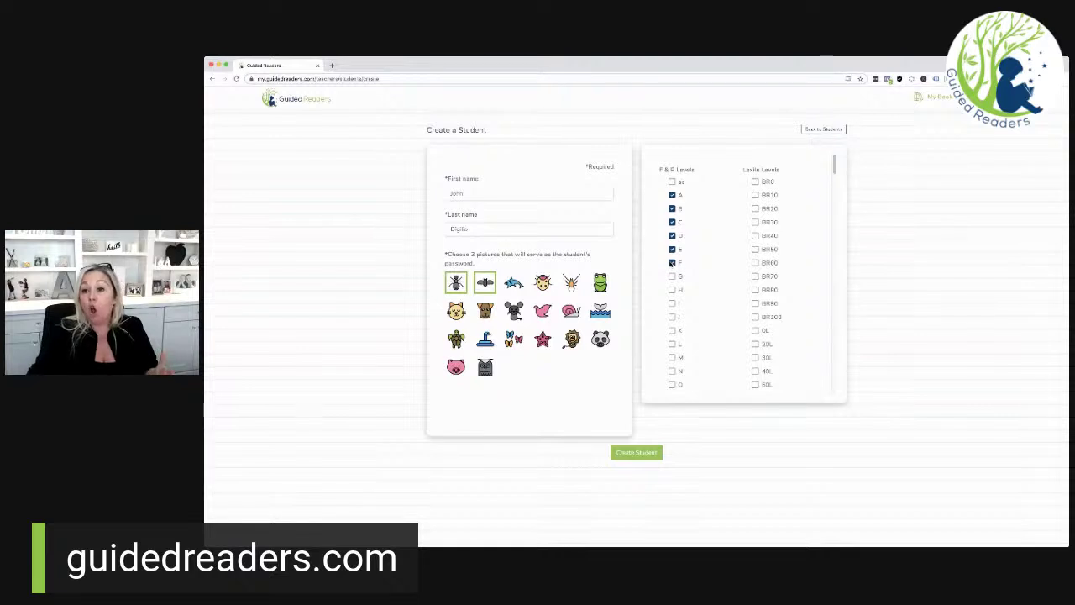
click(672, 195)
click(672, 208)
click(672, 222)
click(672, 235)
click(671, 248)
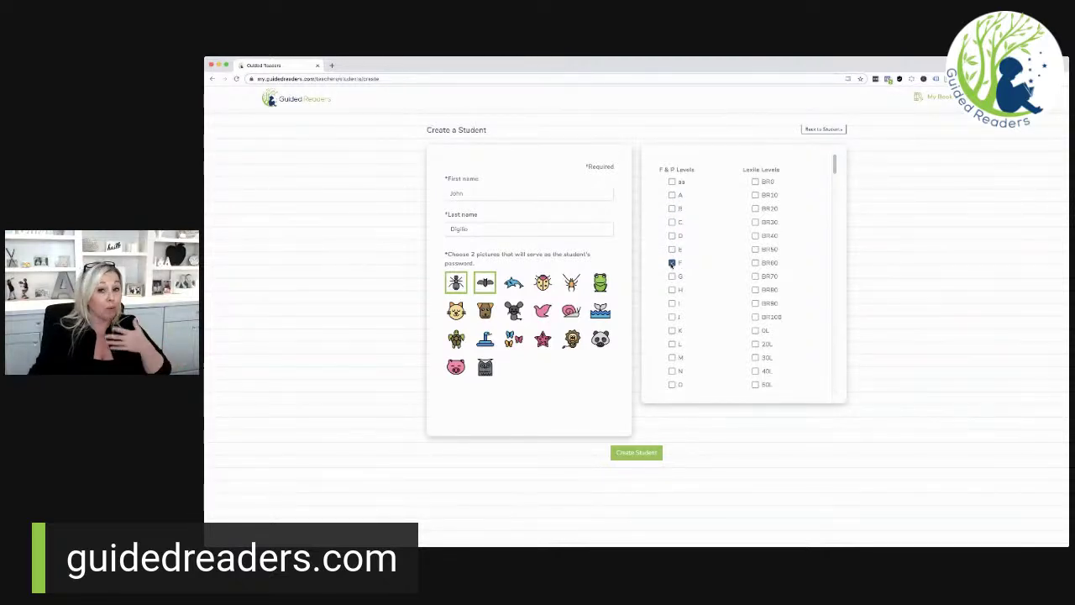
click(672, 262)
click(672, 276)
click(672, 290)
Step: Tick F & P levels I, J, K, L, M and N and save the student
click(672, 303)
click(672, 317)
click(672, 330)
click(671, 344)
click(672, 357)
click(672, 370)
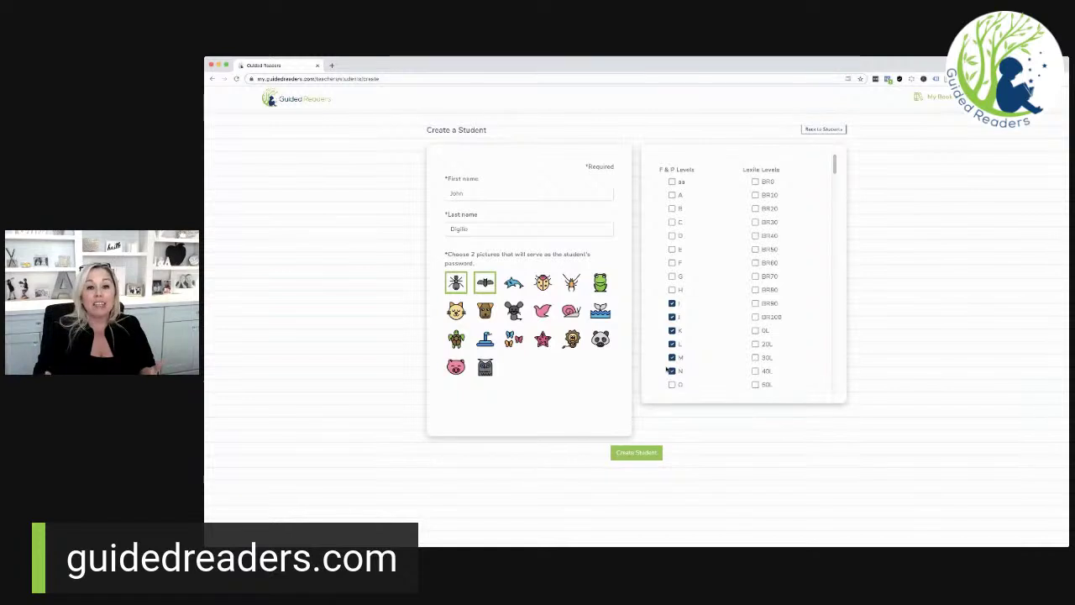
click(640, 453)
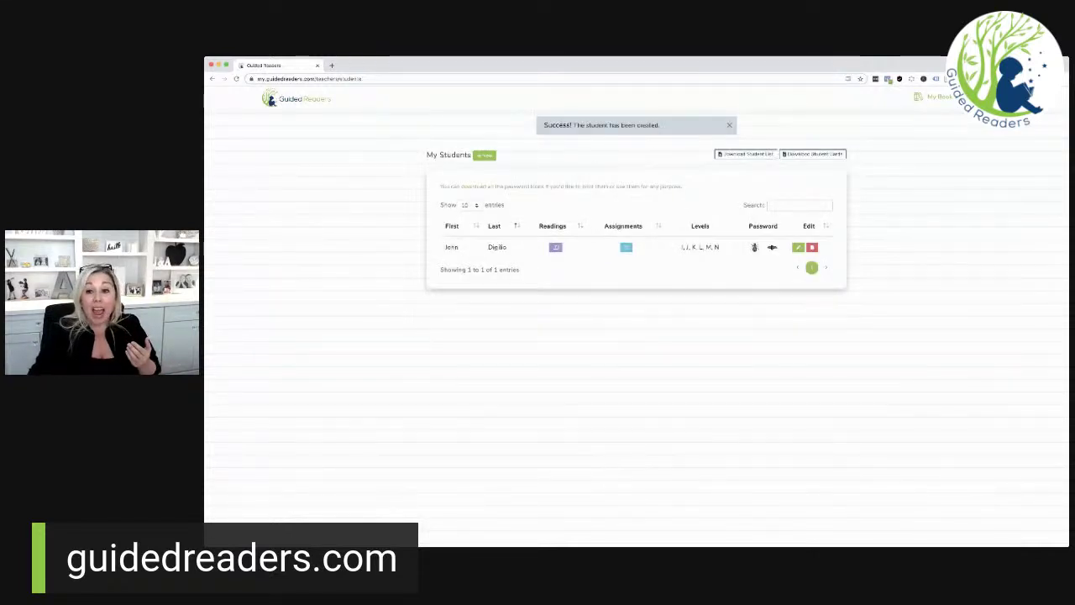
Step: Open the All Books bookshelf from My Bookshelf
click(948, 99)
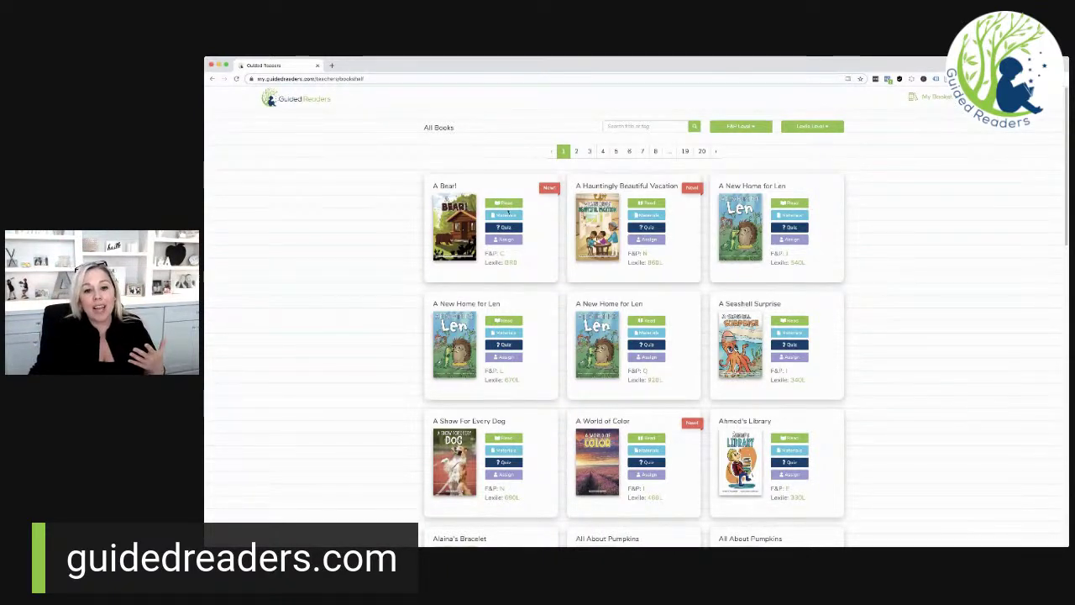
Step: Open the Parent Guide PDF from the A Bear! materials page
click(500, 216)
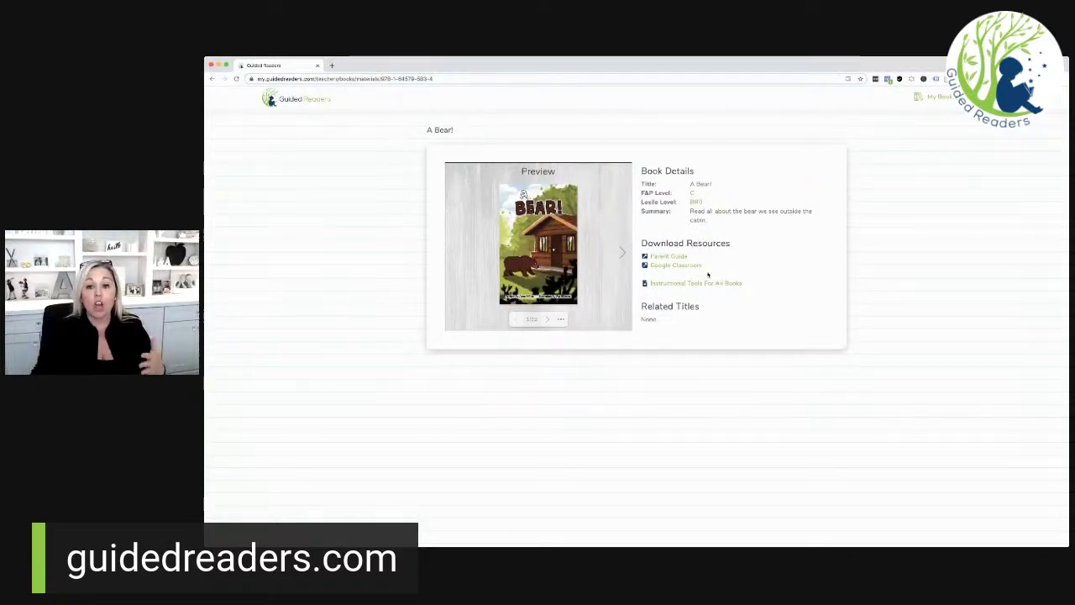
click(668, 256)
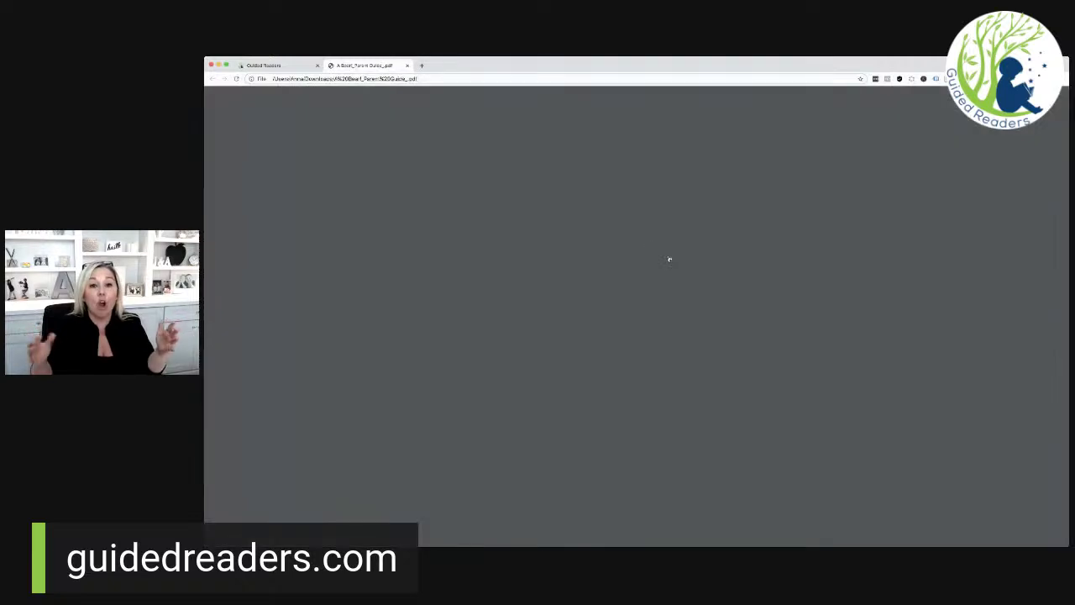